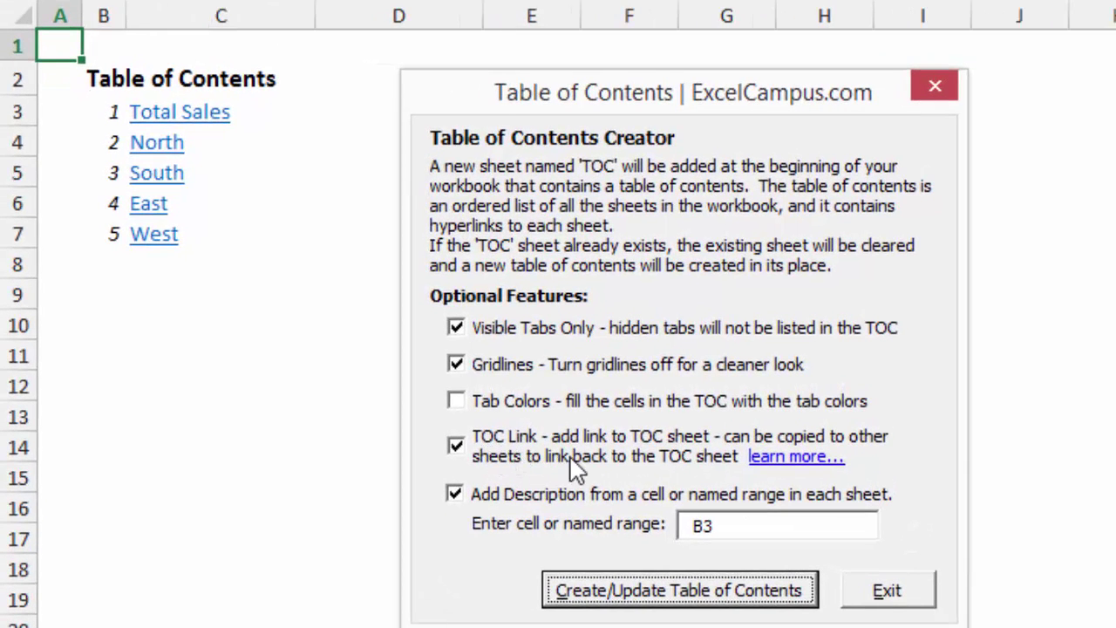
- Exit the Table of Contents Creator so the TOC sheet with its five sheet links shows
{"action": "left_click", "coordinate": [907, 599]}
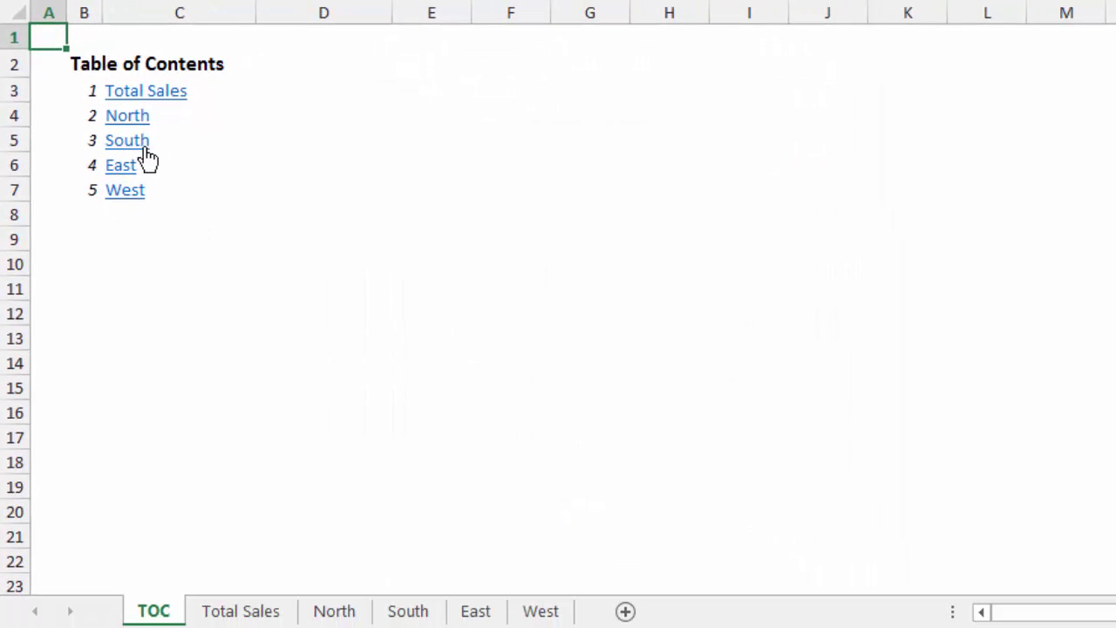
- Test the North and East TOC links and each sheet's B3 backlink to the TOC
{"action": "left_click", "coordinate": [137, 123]}
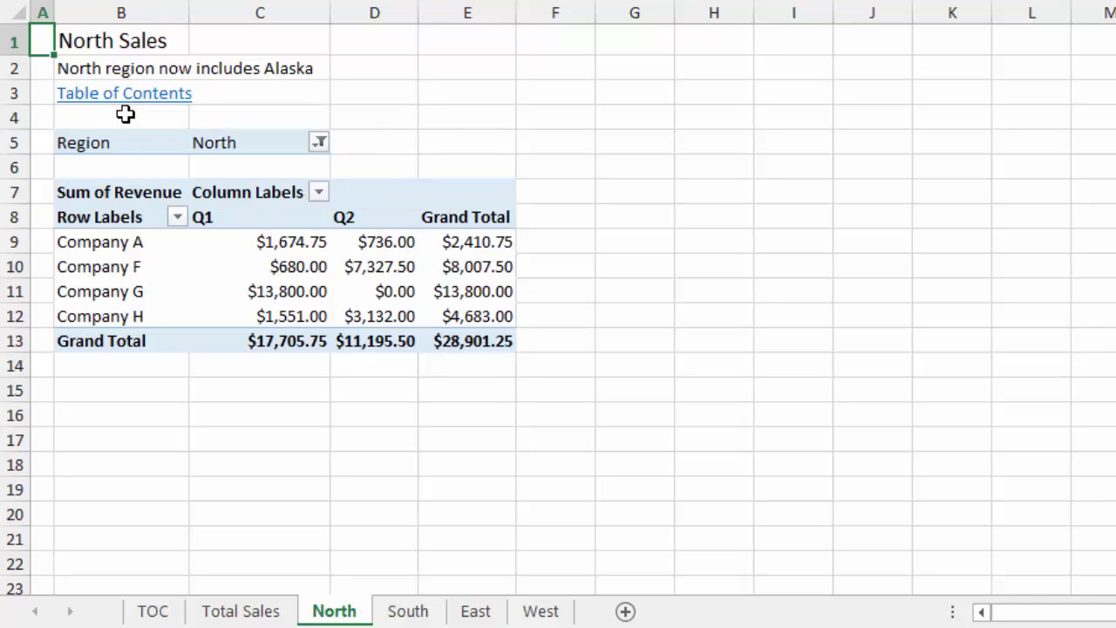
{"action": "left_click", "coordinate": [125, 98]}
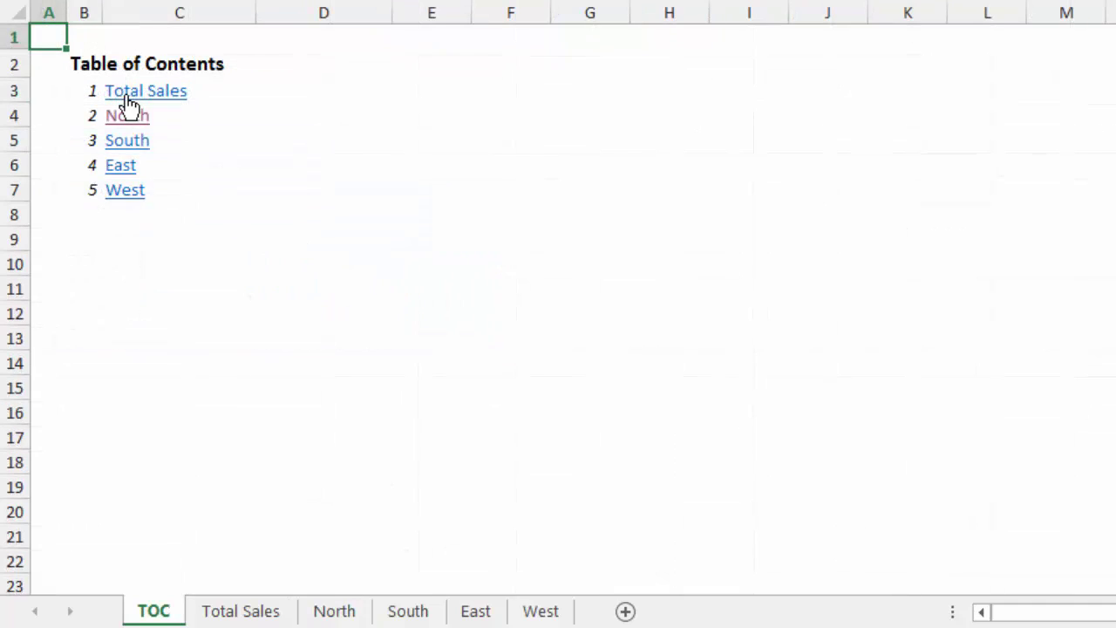
{"action": "left_click", "coordinate": [125, 177]}
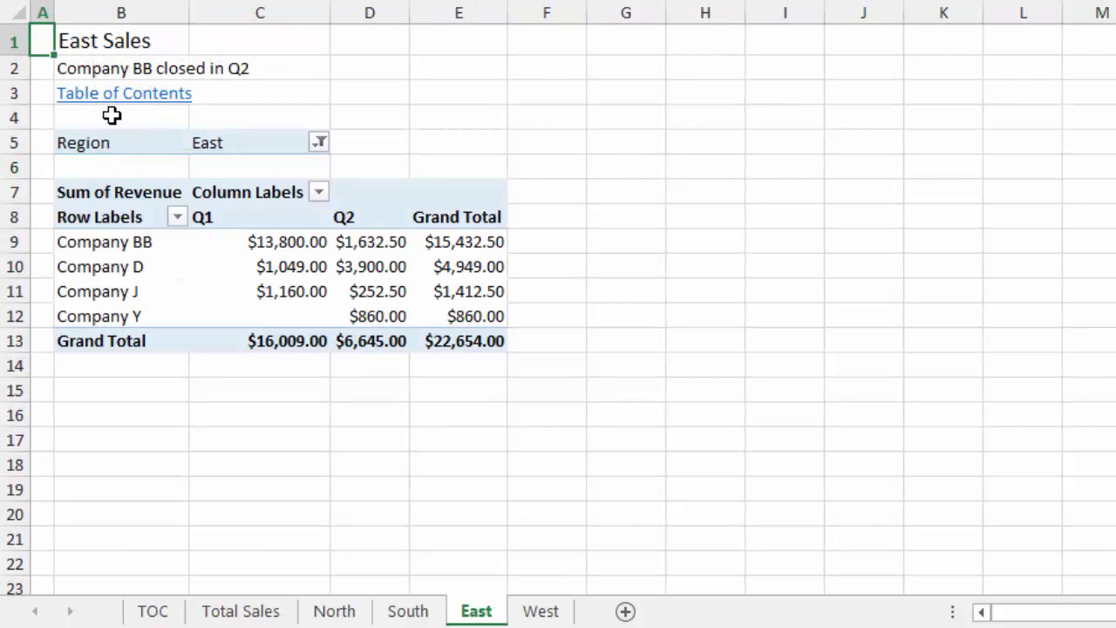
{"action": "left_click", "coordinate": [122, 98]}
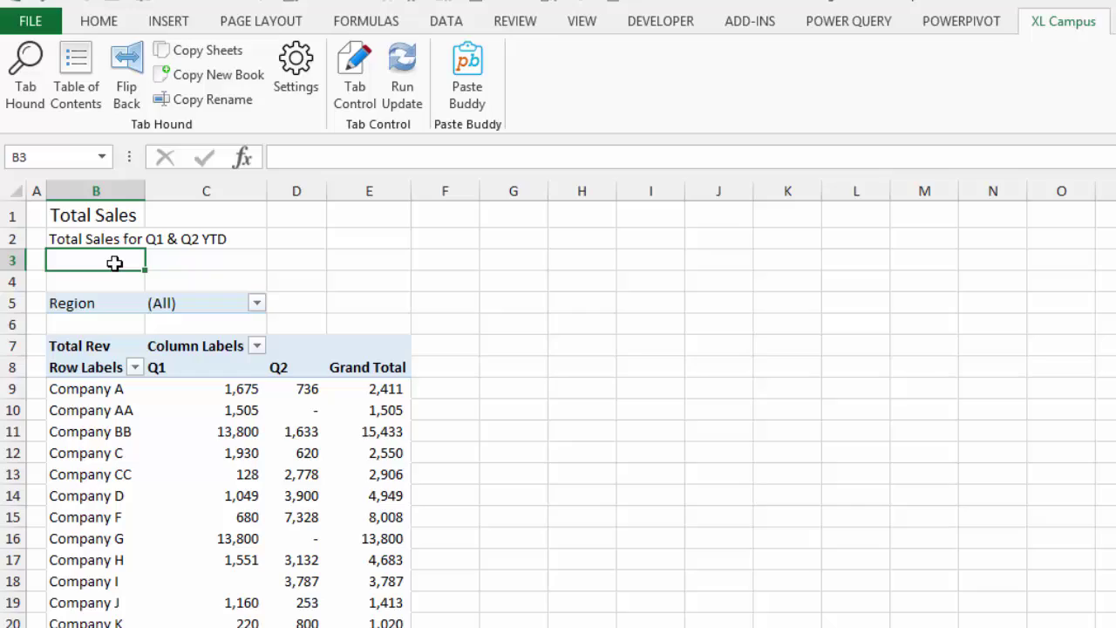
- Regenerate the TOC sheet with links to Total Sales, North, South, East and West
{"action": "left_click", "coordinate": [85, 97]}
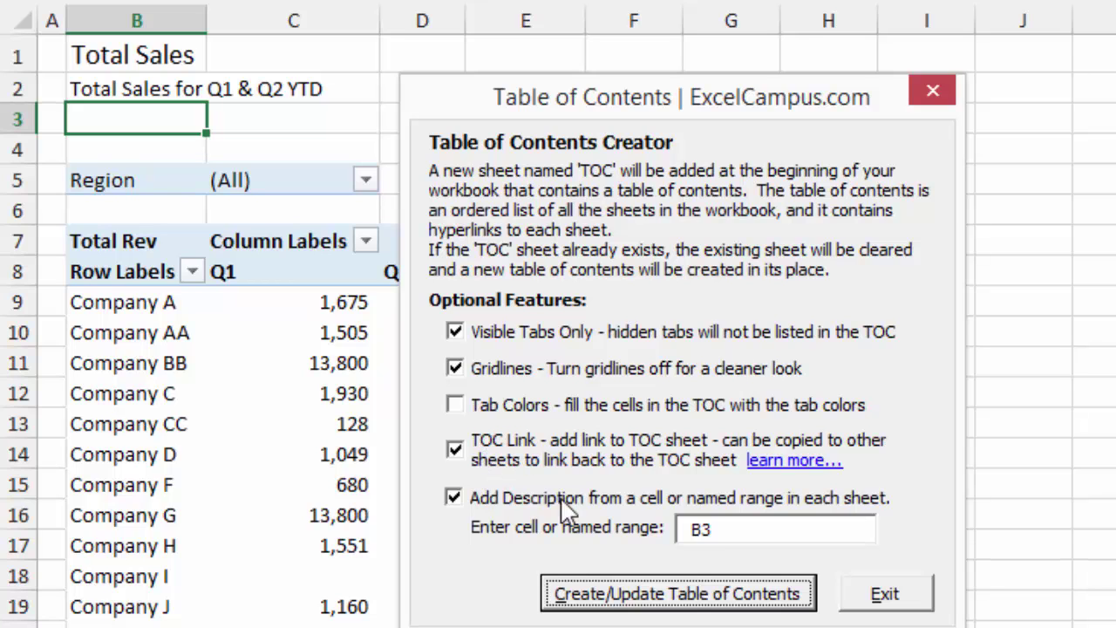
{"action": "left_click", "coordinate": [660, 595]}
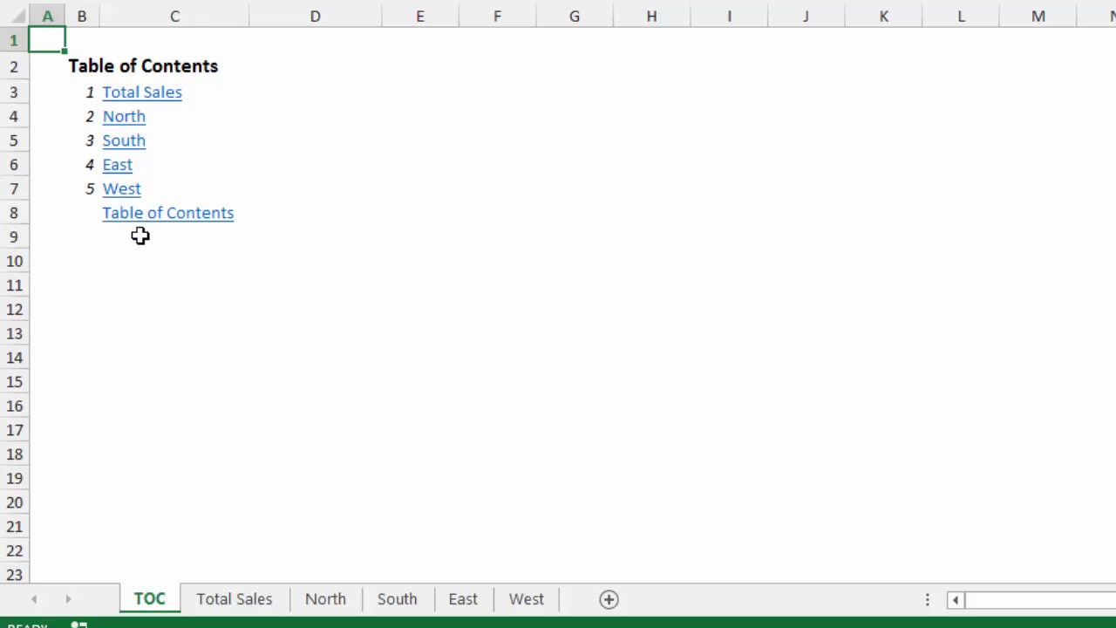
{"action": "left_click", "coordinate": [250, 602]}
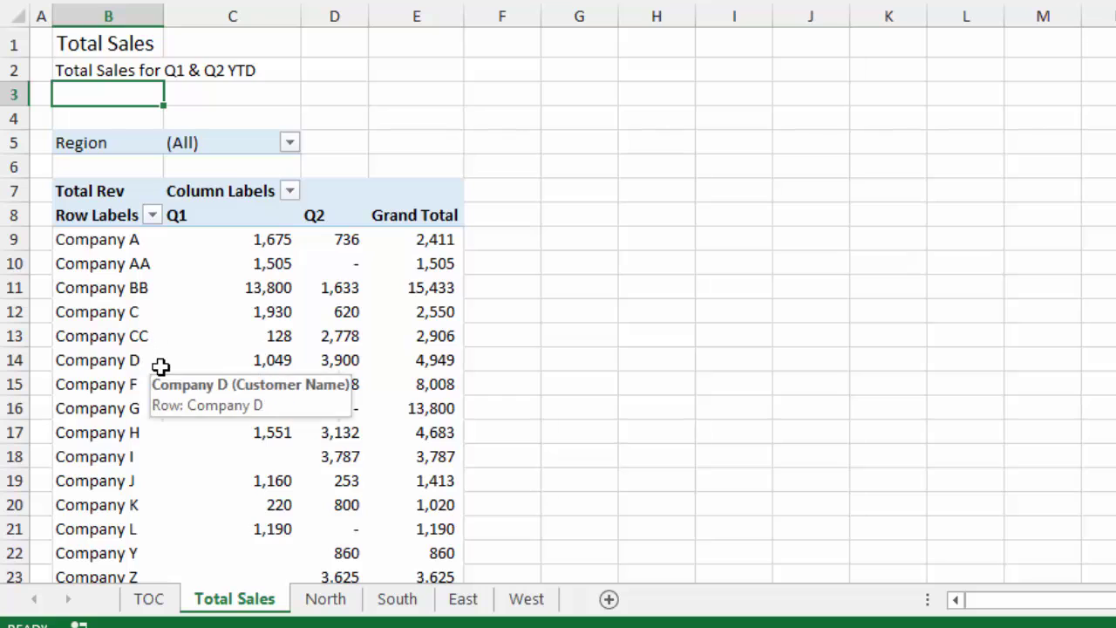
{"action": "left_click", "coordinate": [150, 599]}
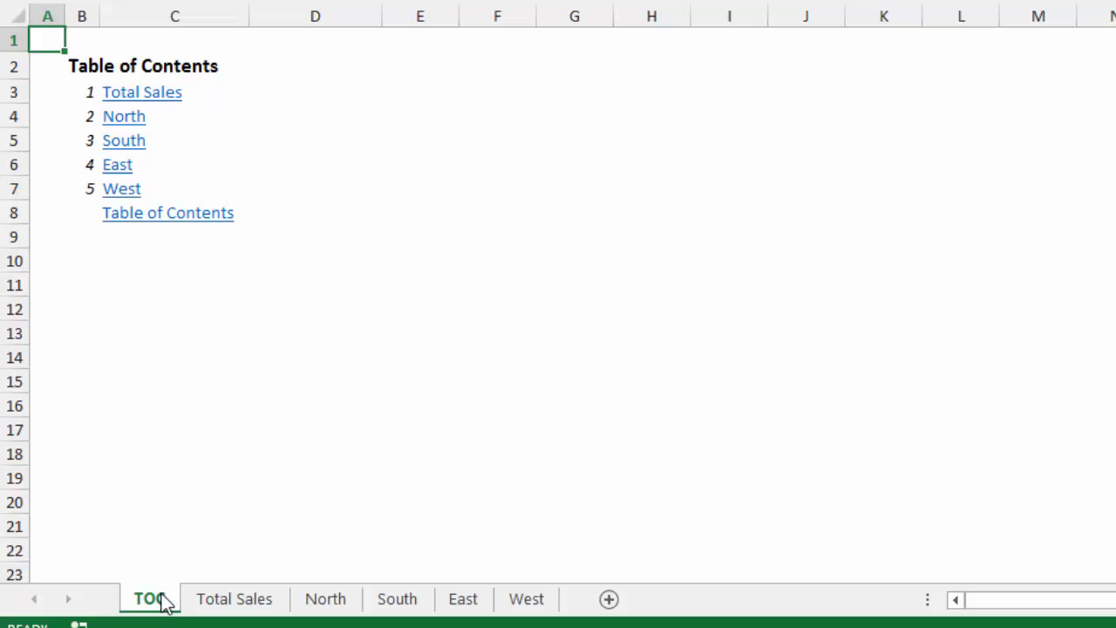
- Copy the Table of Contents link from TOC cell C8 into Total Sales B3 and test it
{"action": "left_click", "coordinate": [130, 221]}
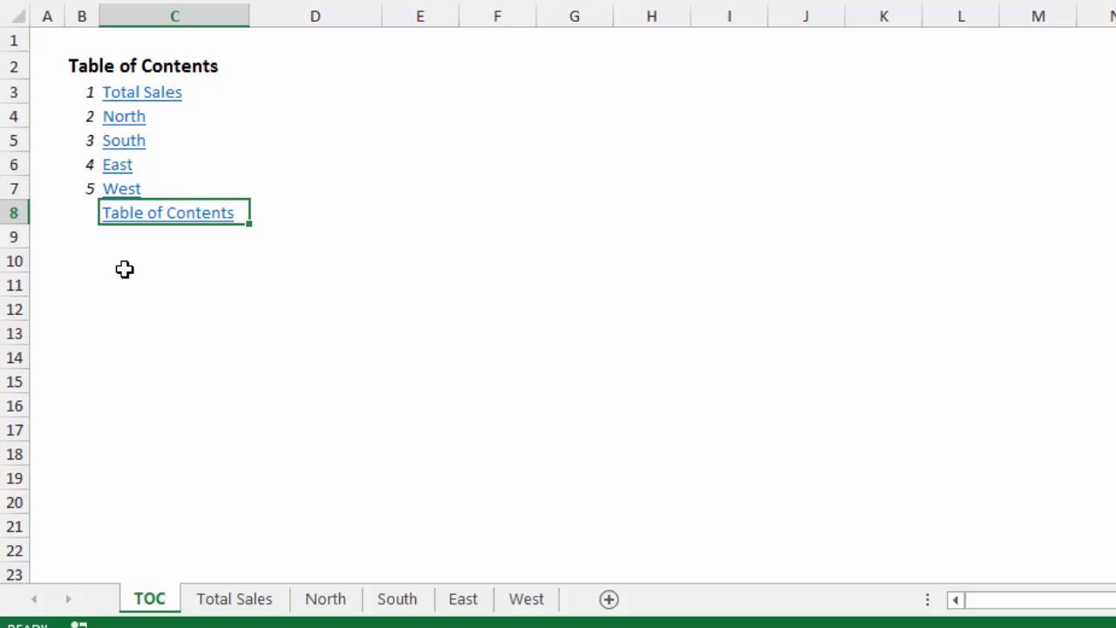
{"action": "key", "text": "ctrl+c"}
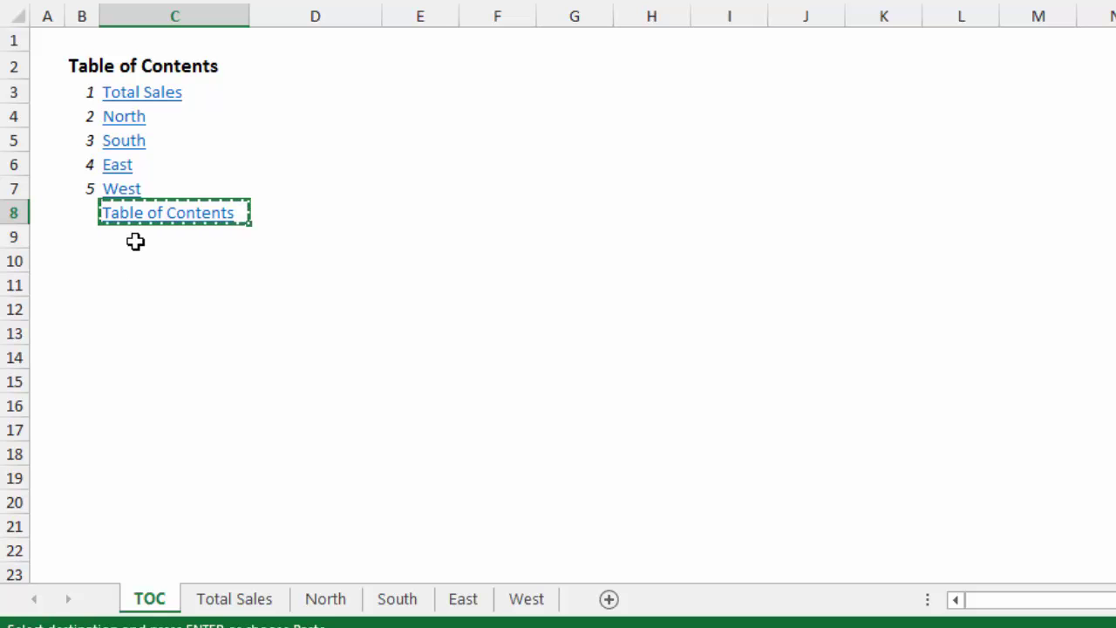
{"action": "left_click", "coordinate": [272, 603]}
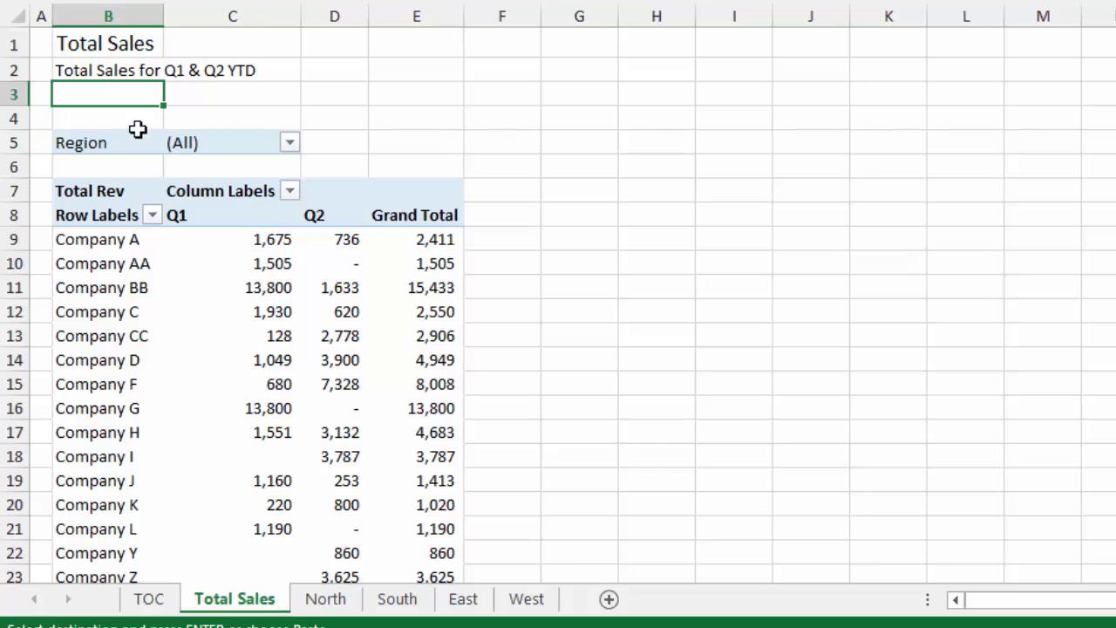
{"action": "key", "text": "ctrl+v"}
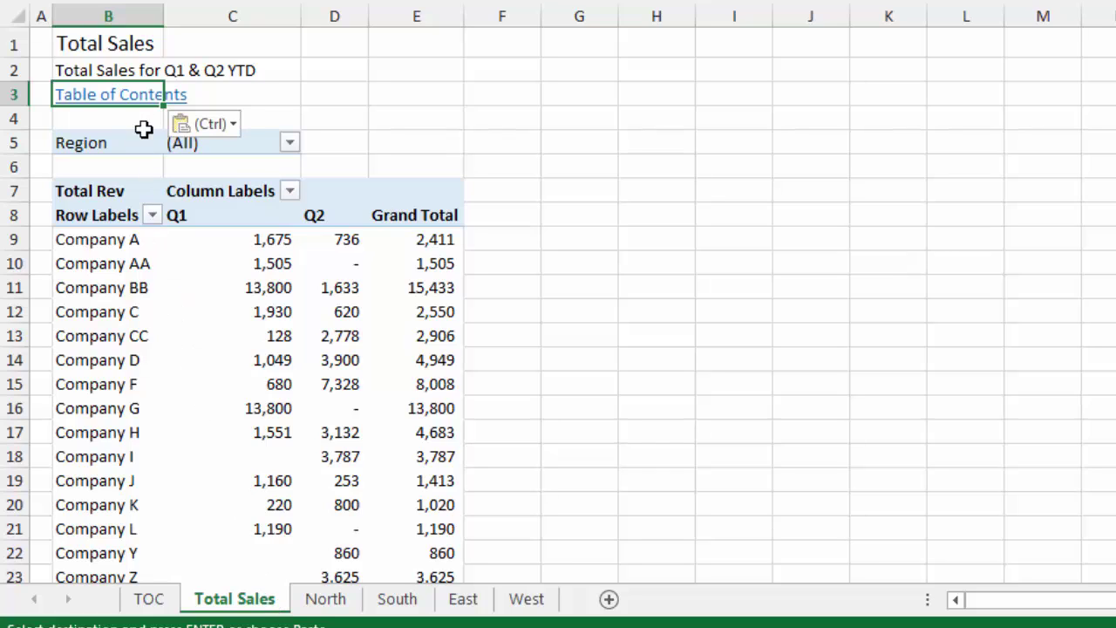
{"action": "left_click", "coordinate": [109, 101]}
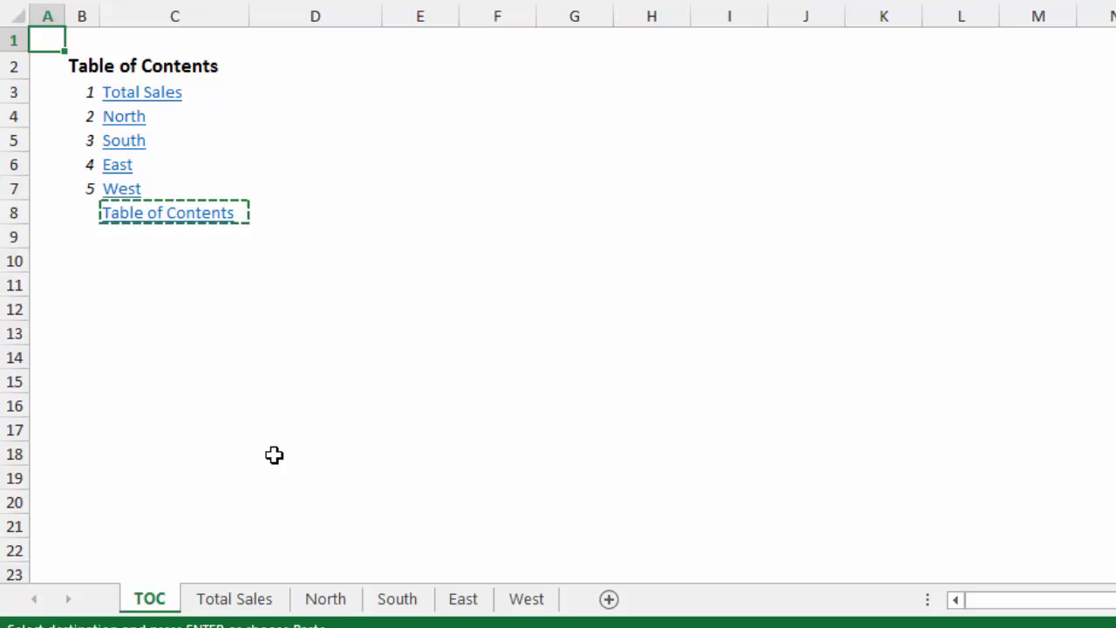
- Page through the North, South and East sheets to reach the West sheet
{"action": "left_click", "coordinate": [341, 608]}
{"action": "left_click", "coordinate": [405, 606]}
{"action": "left_click", "coordinate": [479, 603]}
{"action": "left_click", "coordinate": [530, 599]}
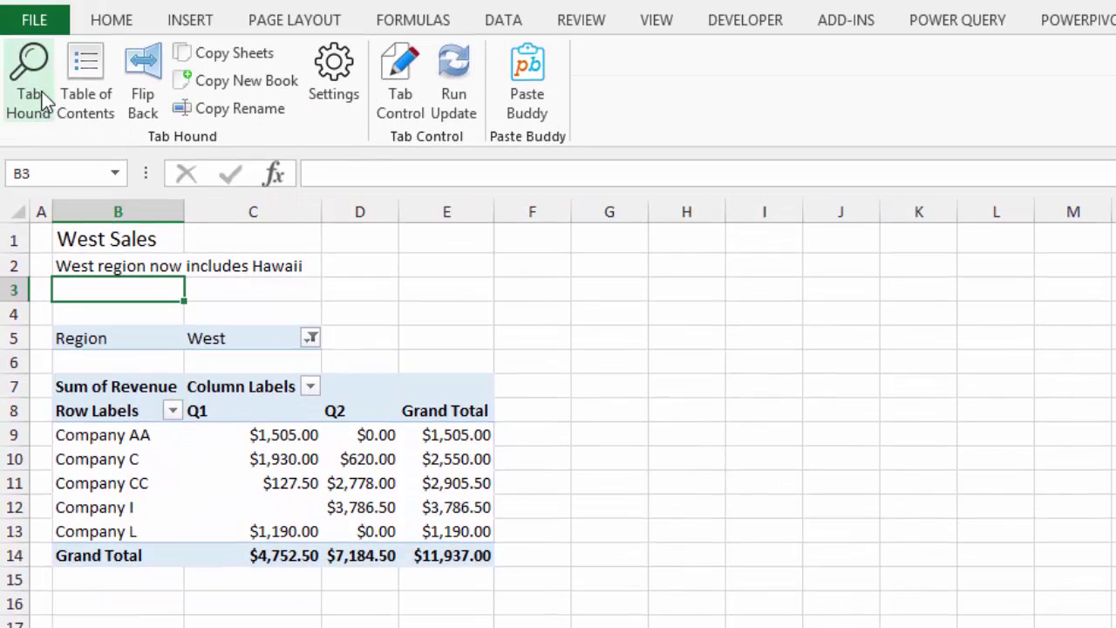
- Use Tab Hound to select and group the North, South, East and West sheets
{"action": "left_click", "coordinate": [37, 83]}
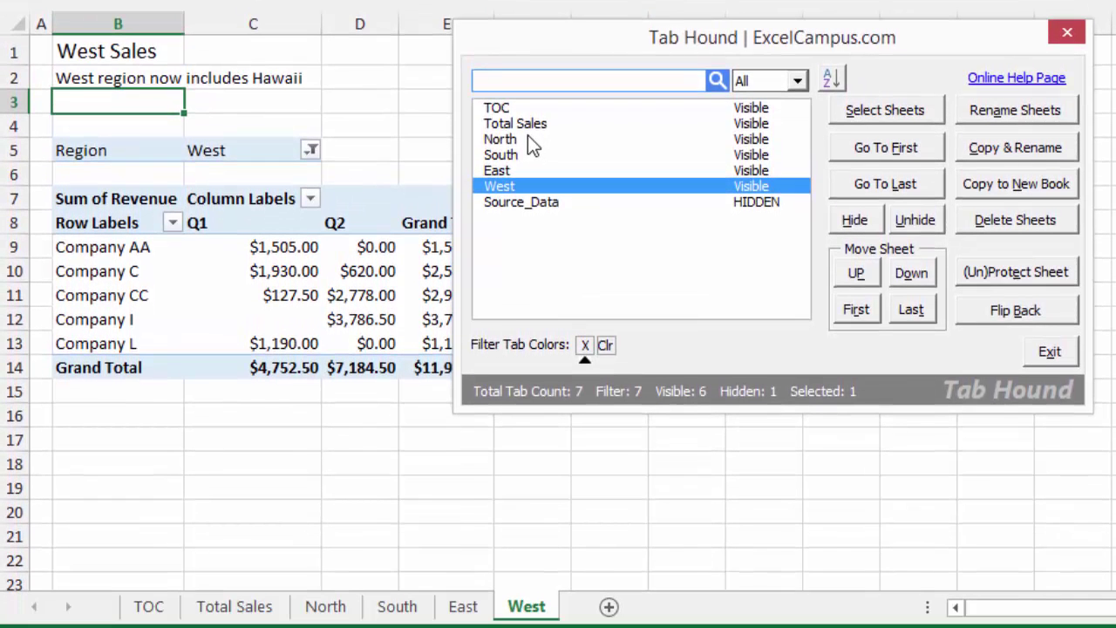
{"action": "left_click_drag", "start_coordinate": [527, 137], "coordinate": [529, 188]}
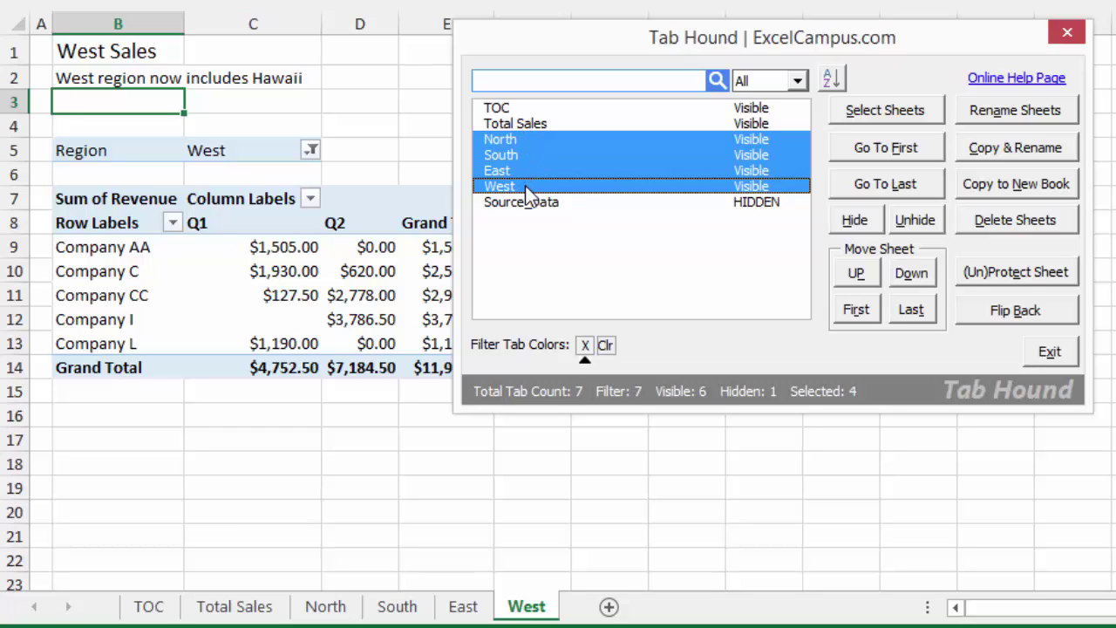
{"action": "left_click", "coordinate": [879, 121]}
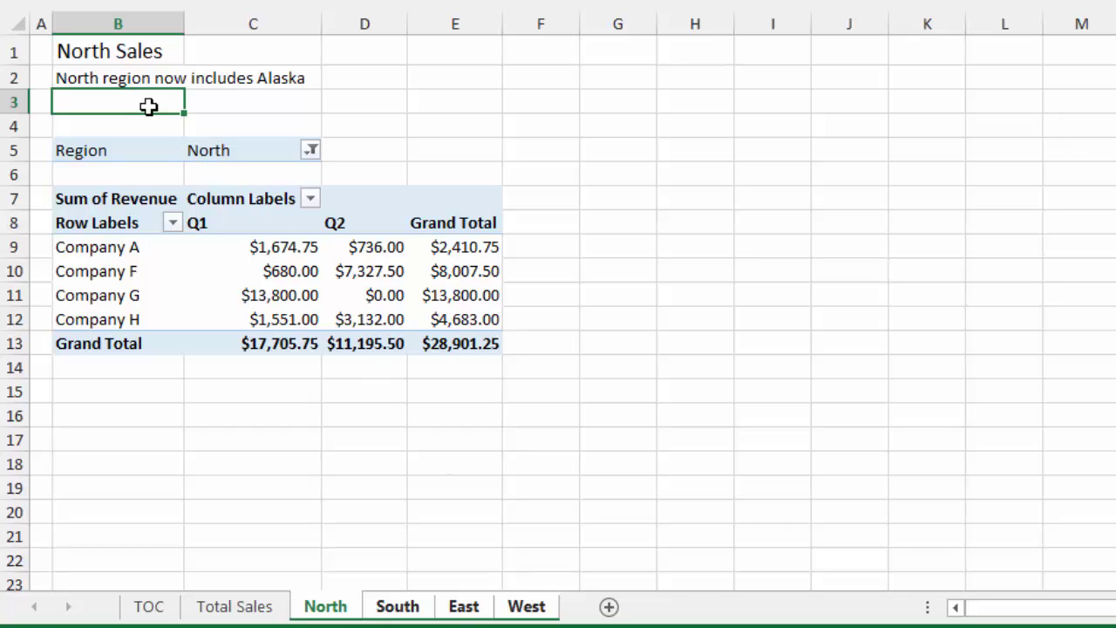
- Paste the Table of Contents link into B3 of the grouped sheets, checking South and East
{"action": "key", "text": "ctrl+v"}
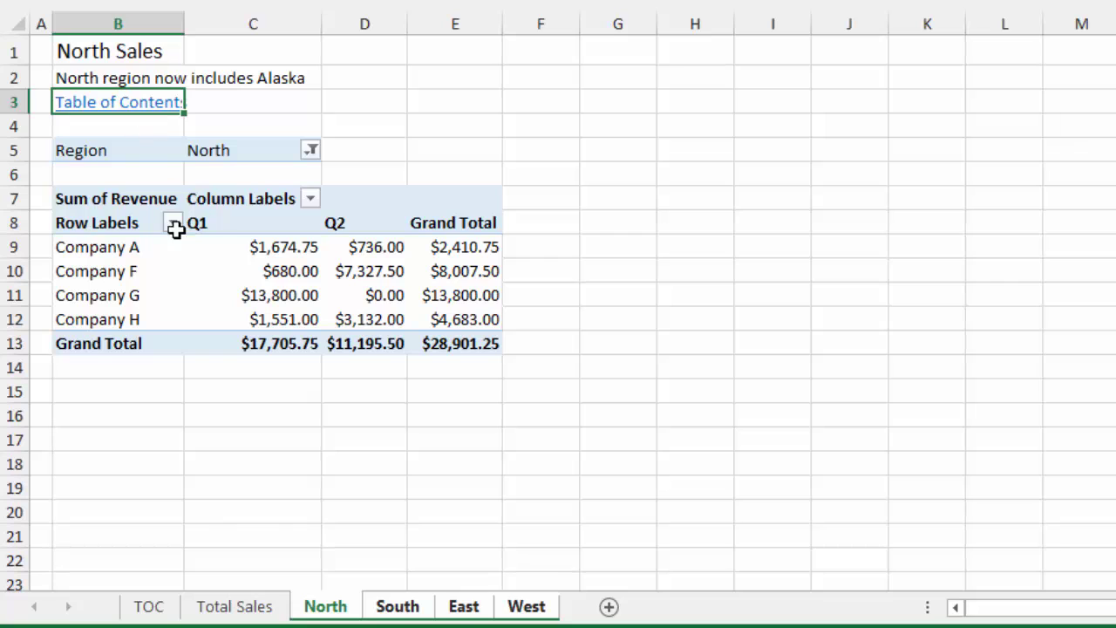
{"action": "left_click", "coordinate": [406, 610]}
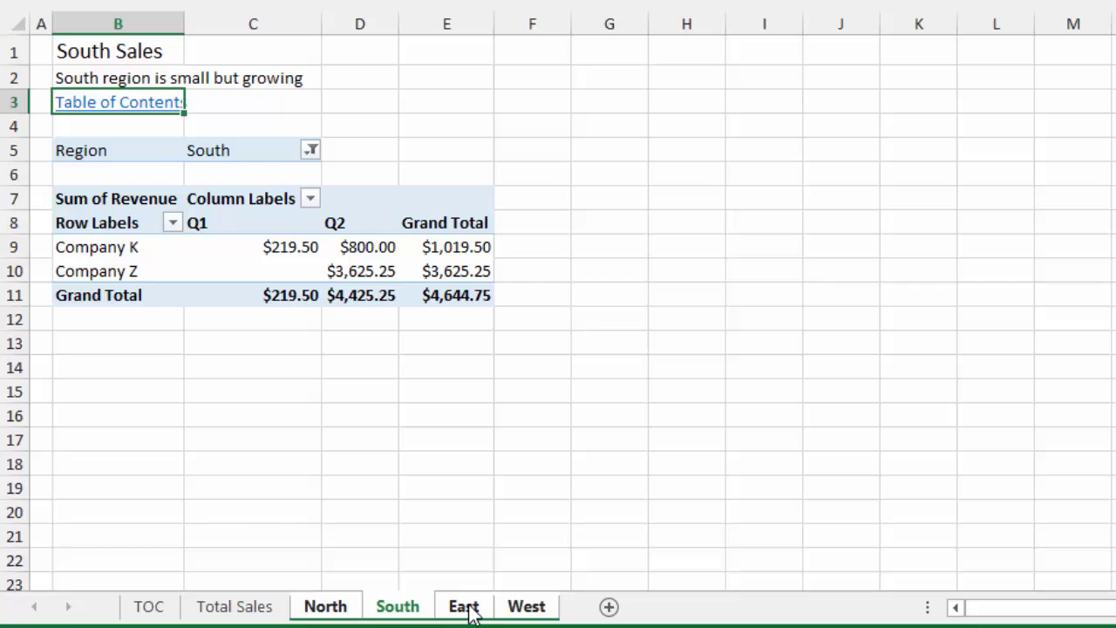
{"action": "left_click", "coordinate": [466, 611]}
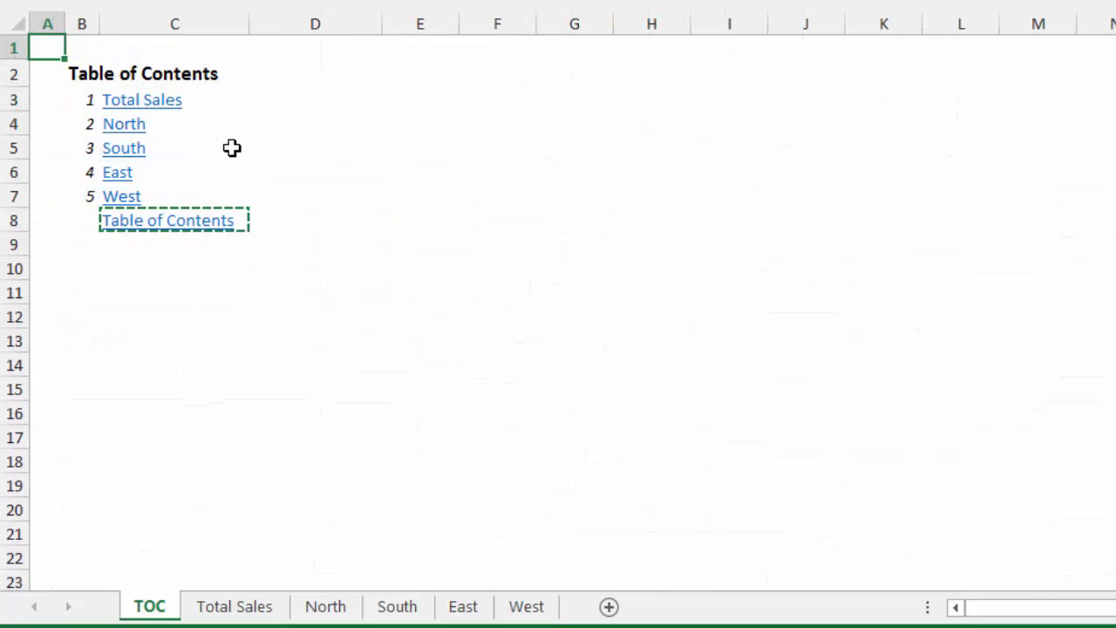
{"action": "left_click", "coordinate": [127, 129]}
{"action": "left_click", "coordinate": [135, 113]}
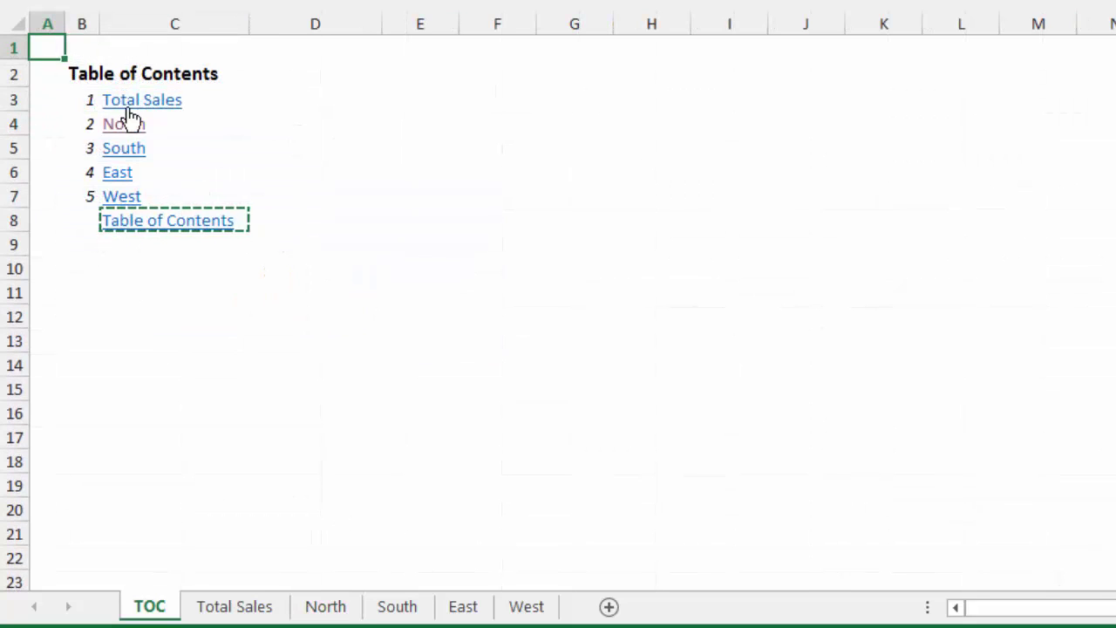
{"action": "left_click", "coordinate": [122, 176]}
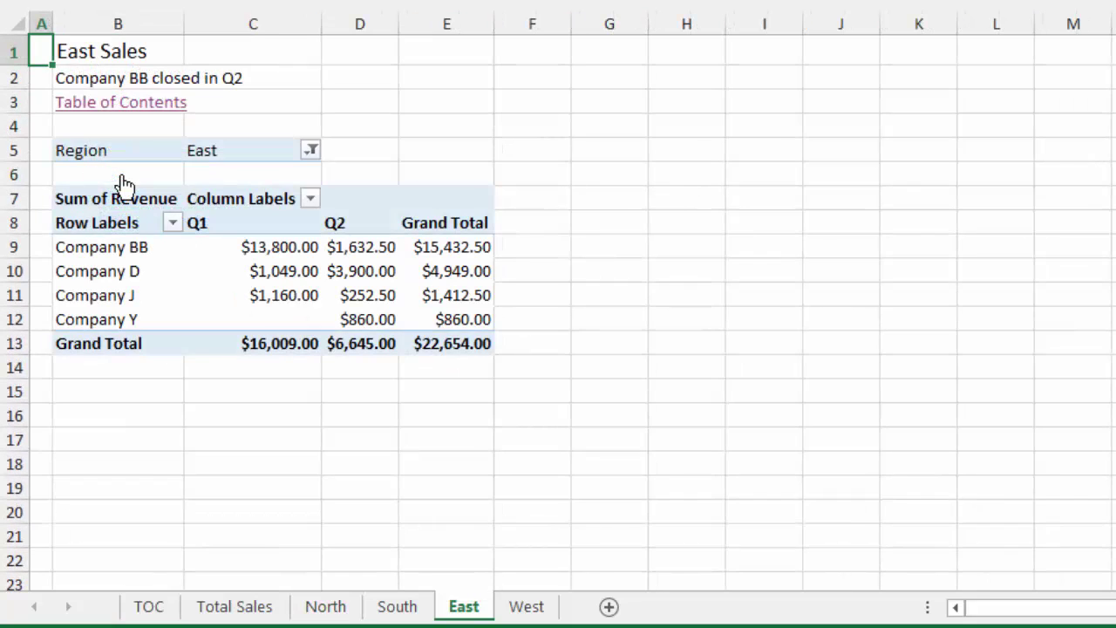
{"action": "left_click", "coordinate": [141, 106]}
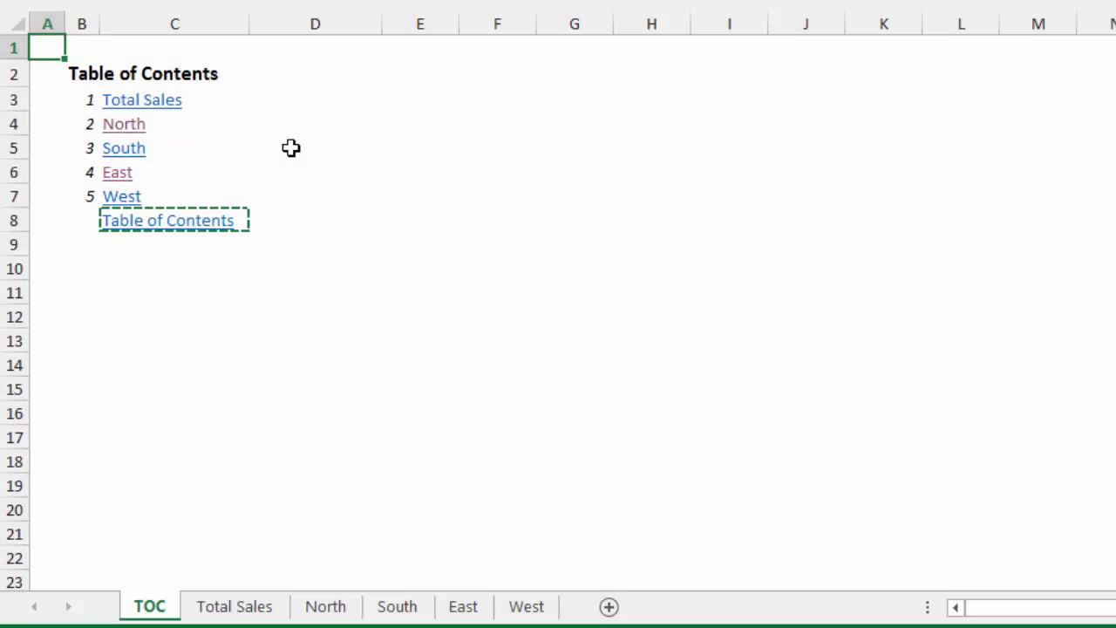
- Delete the leftover Table of Contents link from cell C8 of the TOC sheet
{"action": "left_click", "coordinate": [173, 231]}
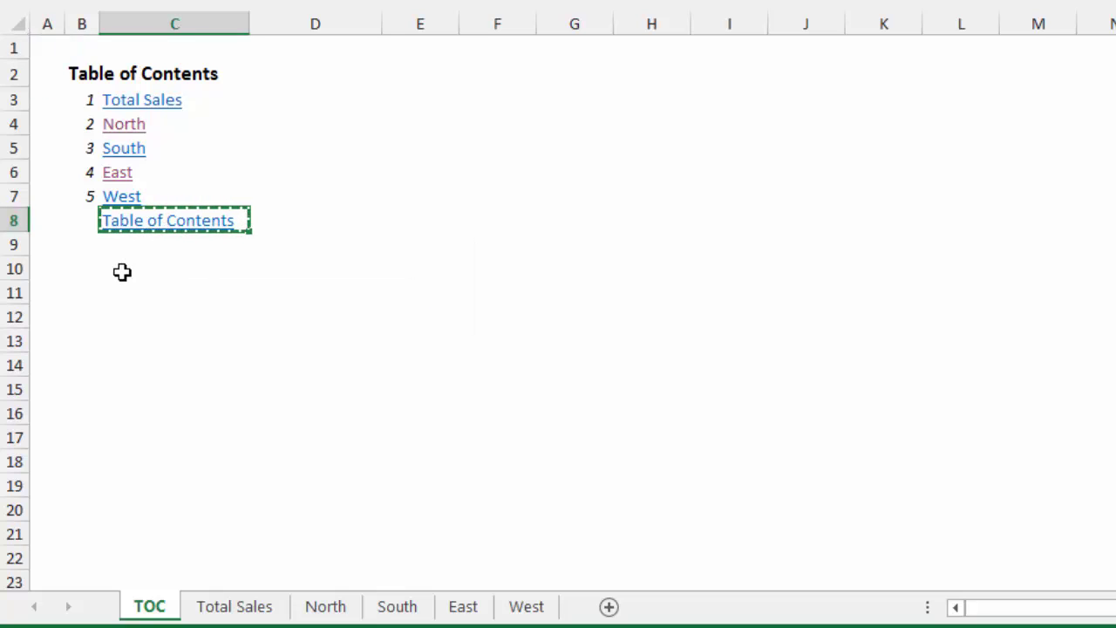
{"action": "key", "text": "Delete"}
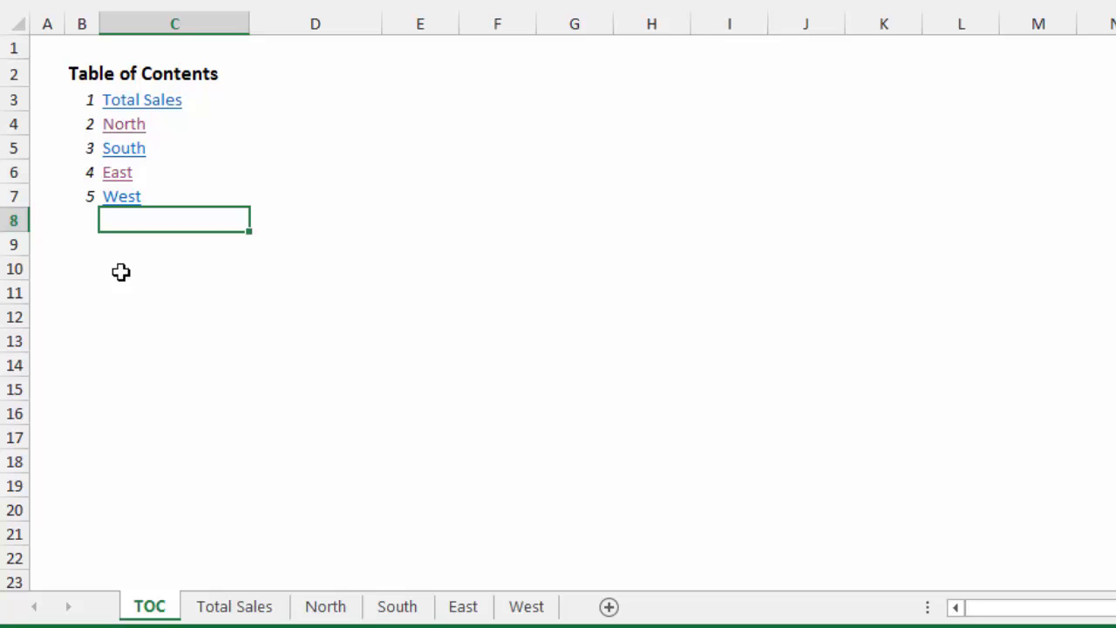